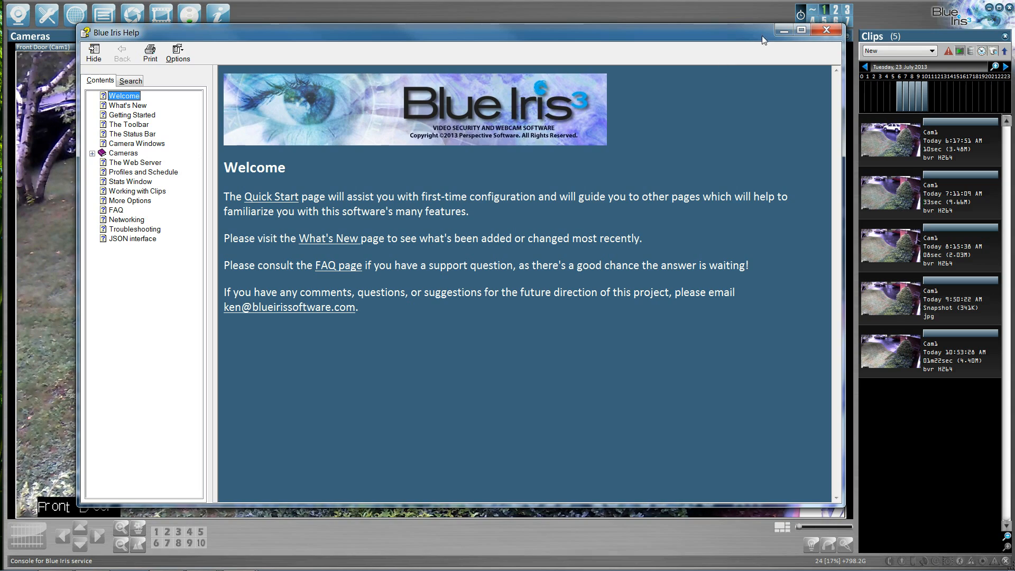
# - Review the front door camera's motion trigger and record settings for the Motion Detection profile
pyautogui.click(826, 30)
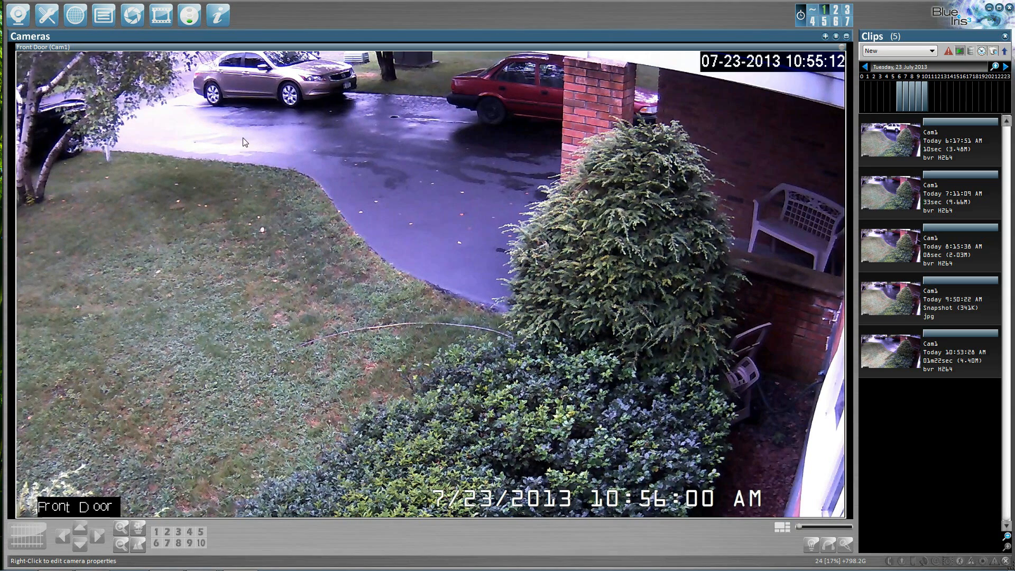
pyautogui.click(19, 20)
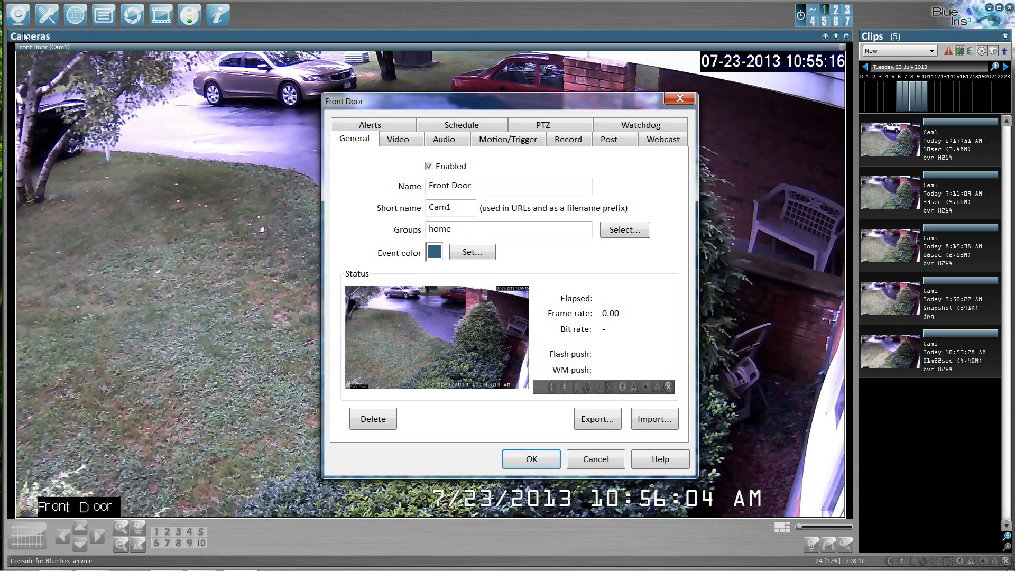
pyautogui.click(529, 140)
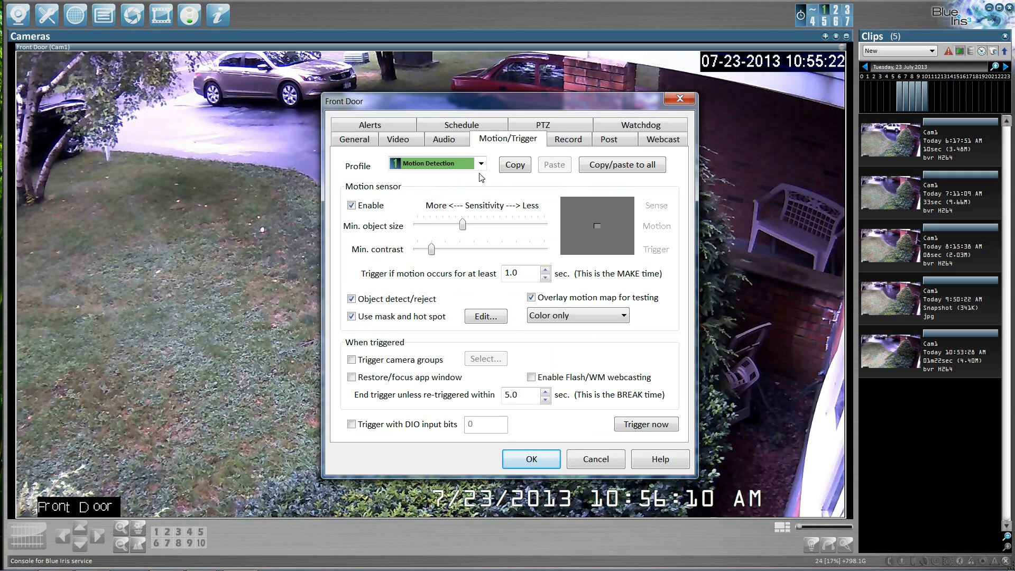
pyautogui.click(563, 145)
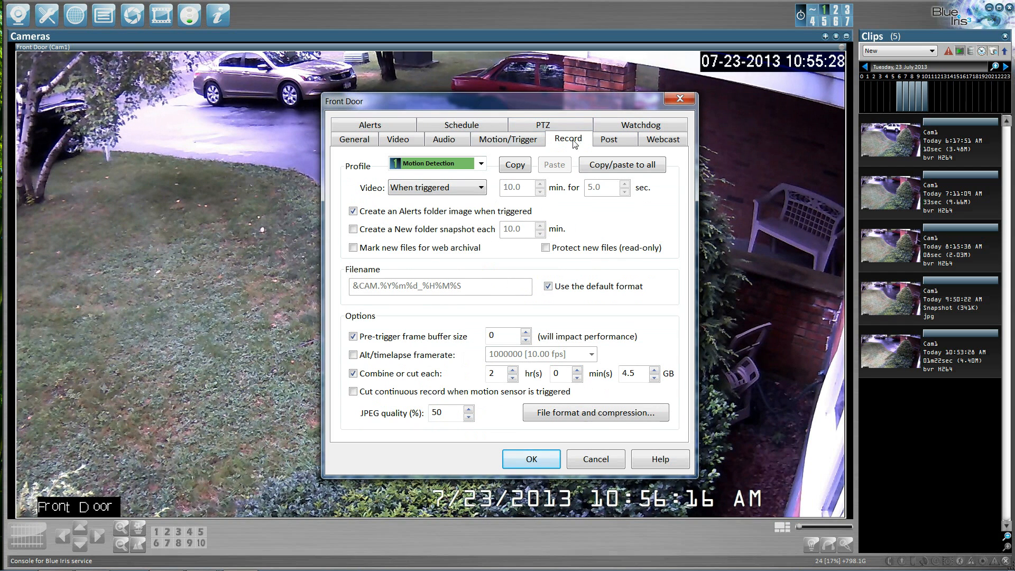
pyautogui.click(516, 165)
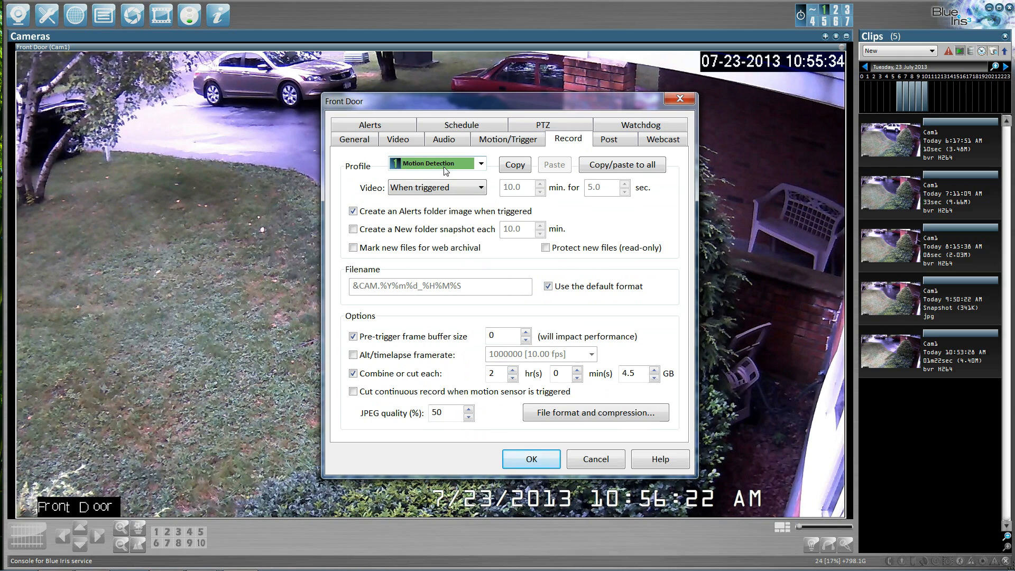
pyautogui.click(680, 98)
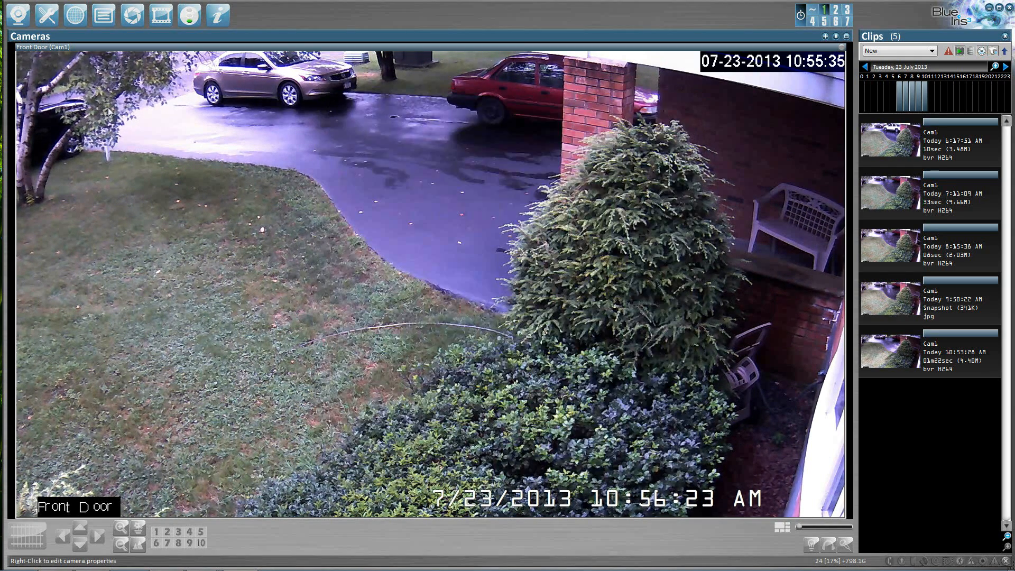
# - Review the list of profiles in the program options
pyautogui.click(42, 23)
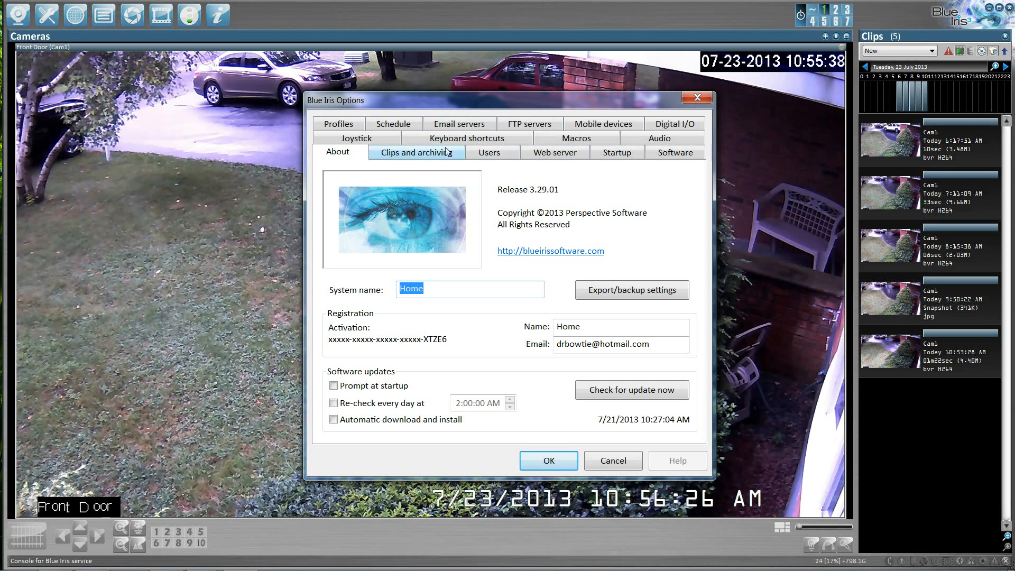
pyautogui.click(338, 123)
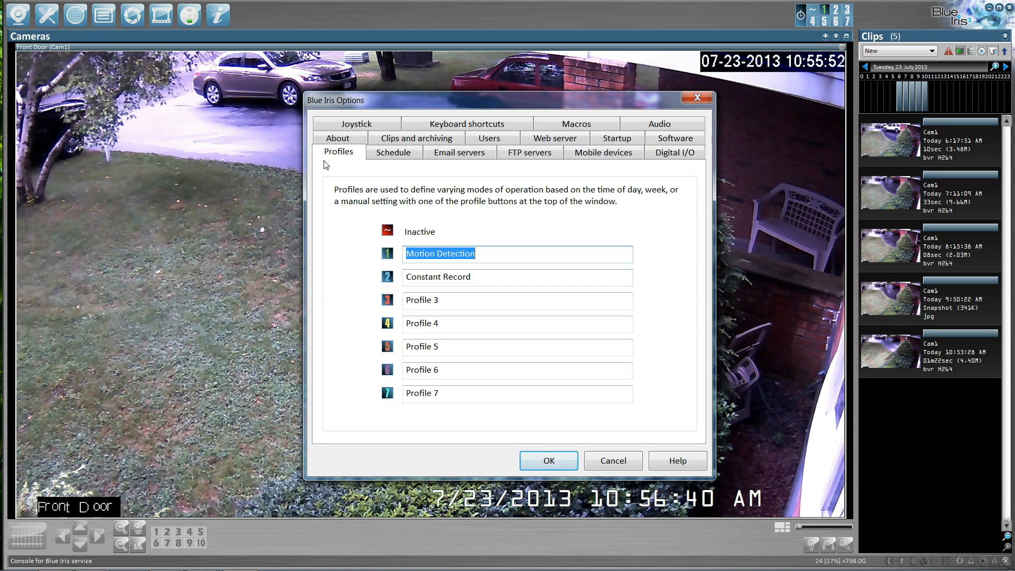
pyautogui.click(698, 98)
# - Open the front door camera's record settings for the Constant Record profile
pyautogui.click(19, 16)
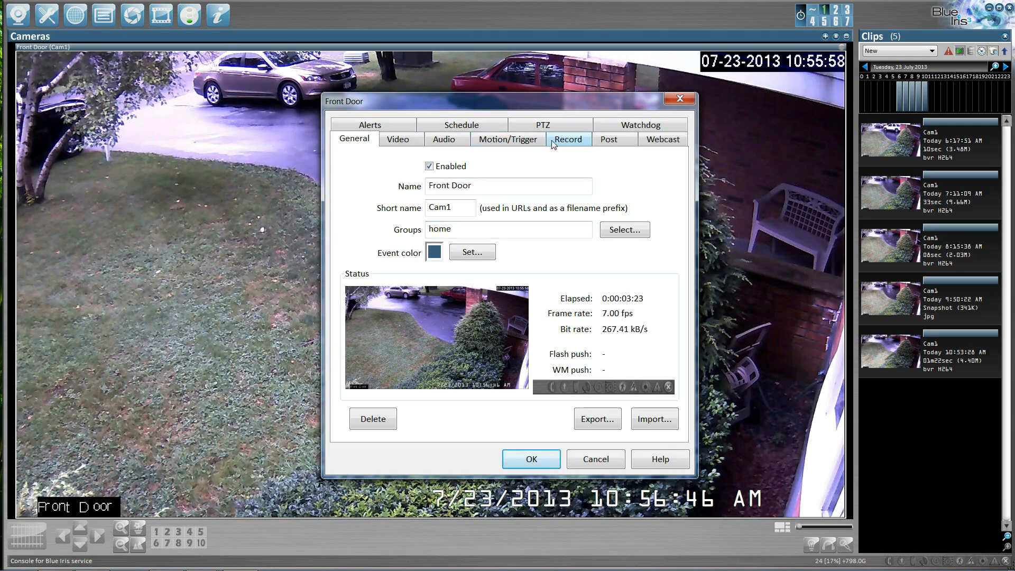
pyautogui.click(553, 142)
pyautogui.click(481, 165)
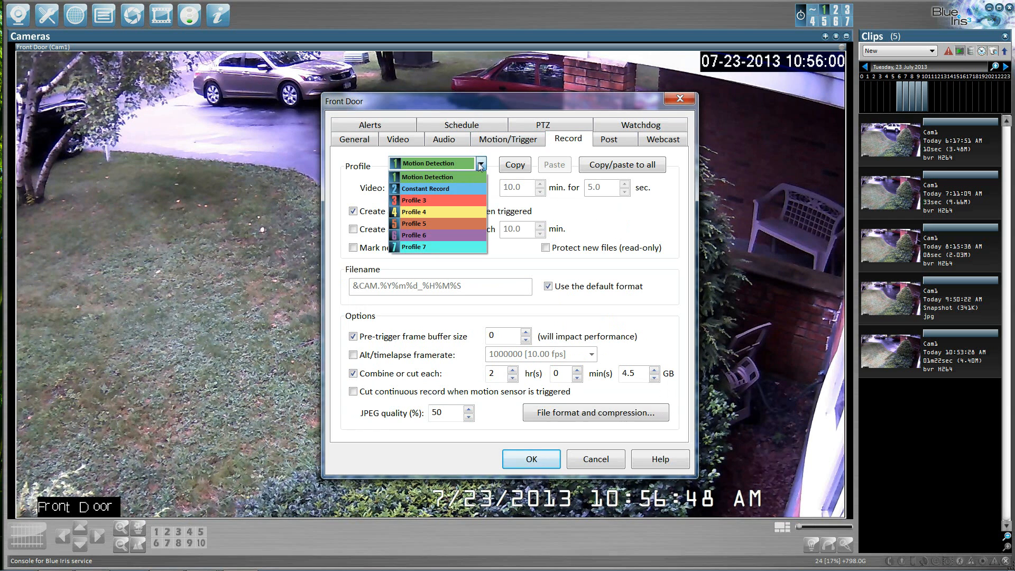
pyautogui.click(445, 189)
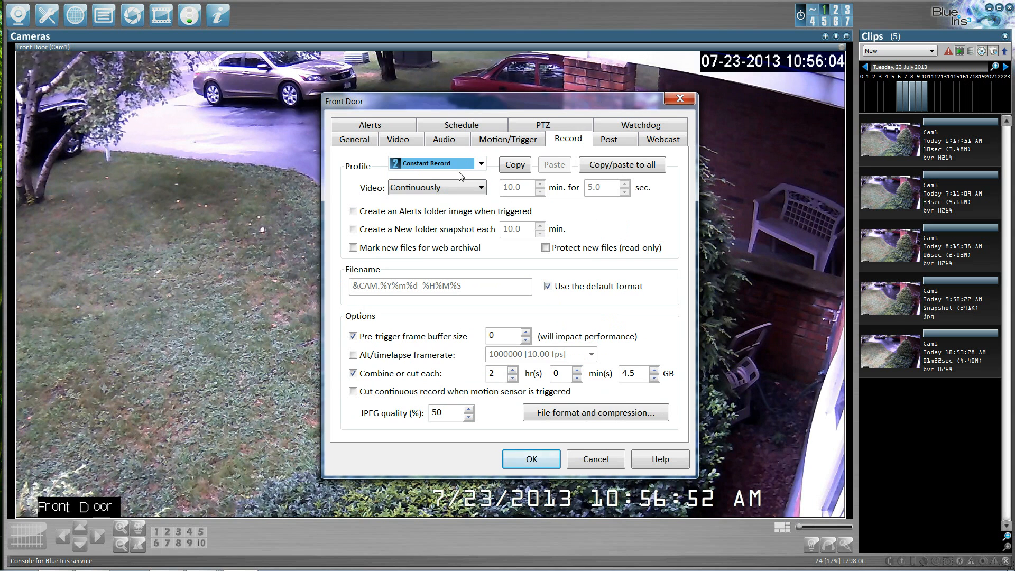
# - Set the Motion Detection profile's pre-trigger frame buffer size to 1
pyautogui.click(482, 164)
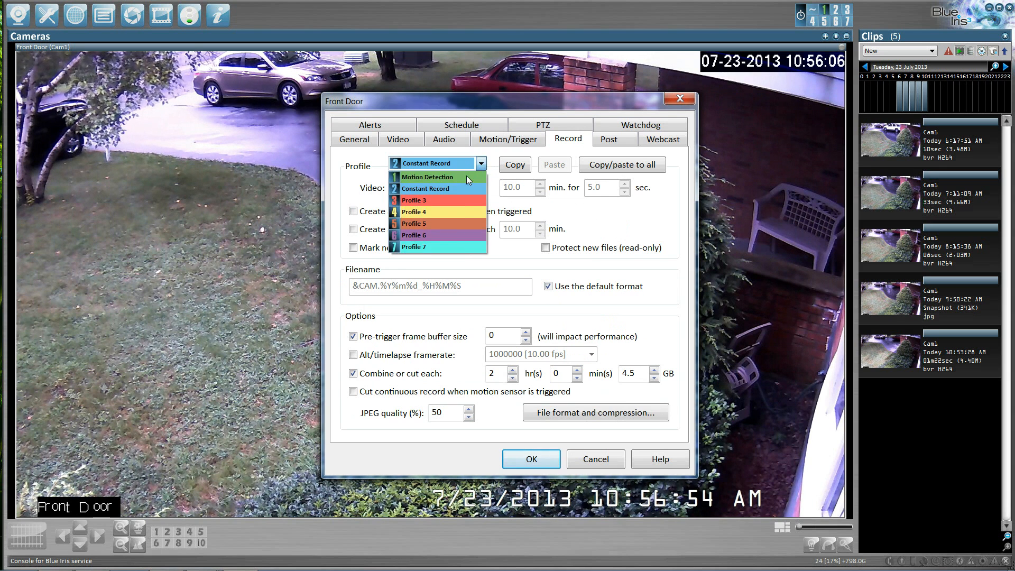
pyautogui.click(467, 175)
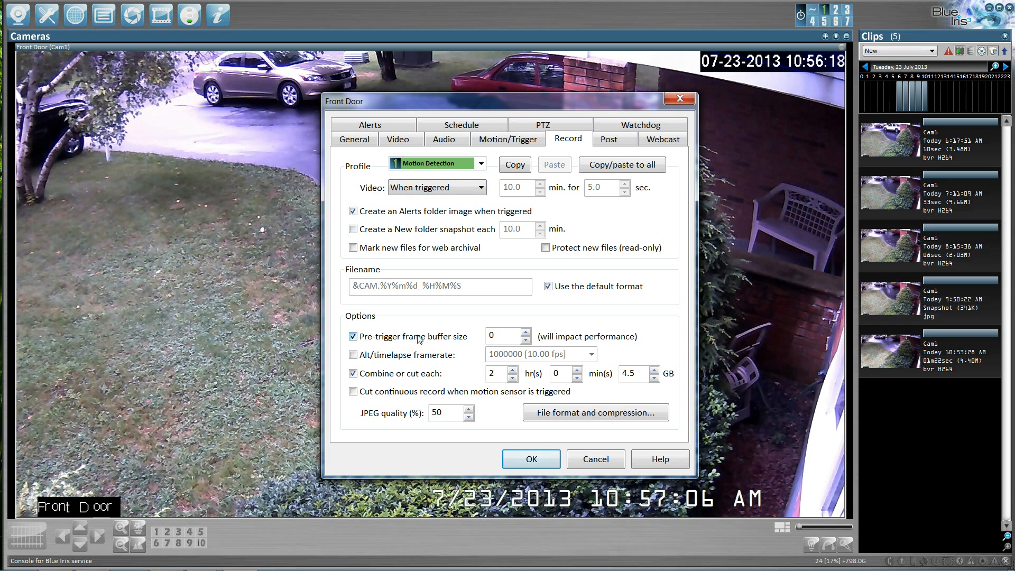
pyautogui.click(526, 332)
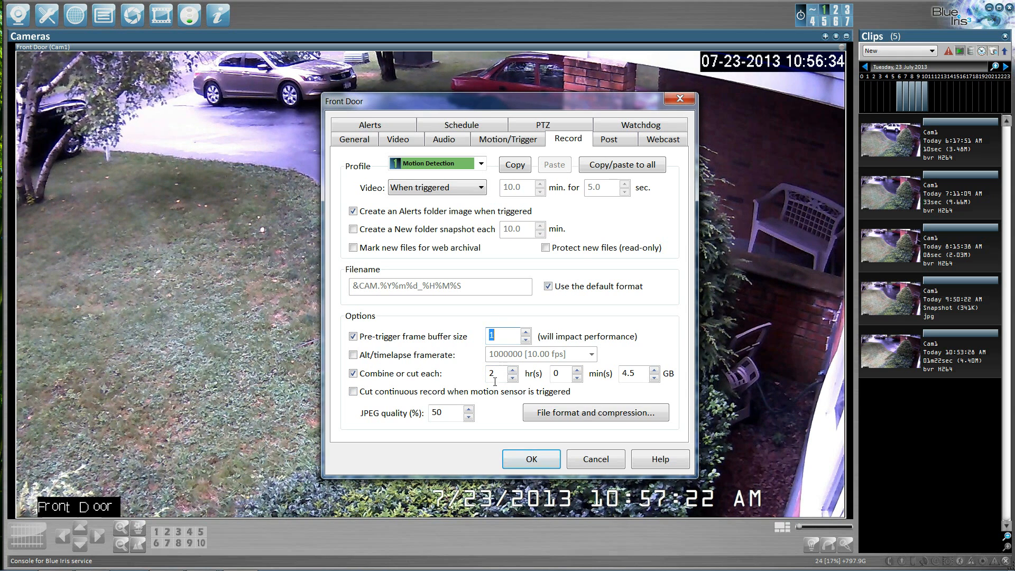
# - Switch to the Constant Record profile and inspect its video recording options
pyautogui.click(481, 164)
pyautogui.click(460, 188)
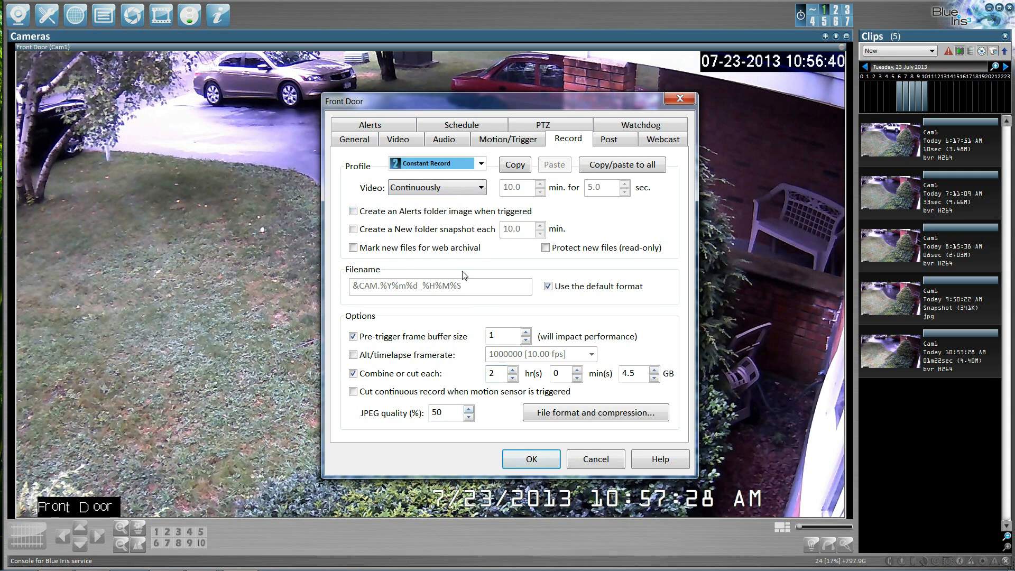
pyautogui.click(482, 189)
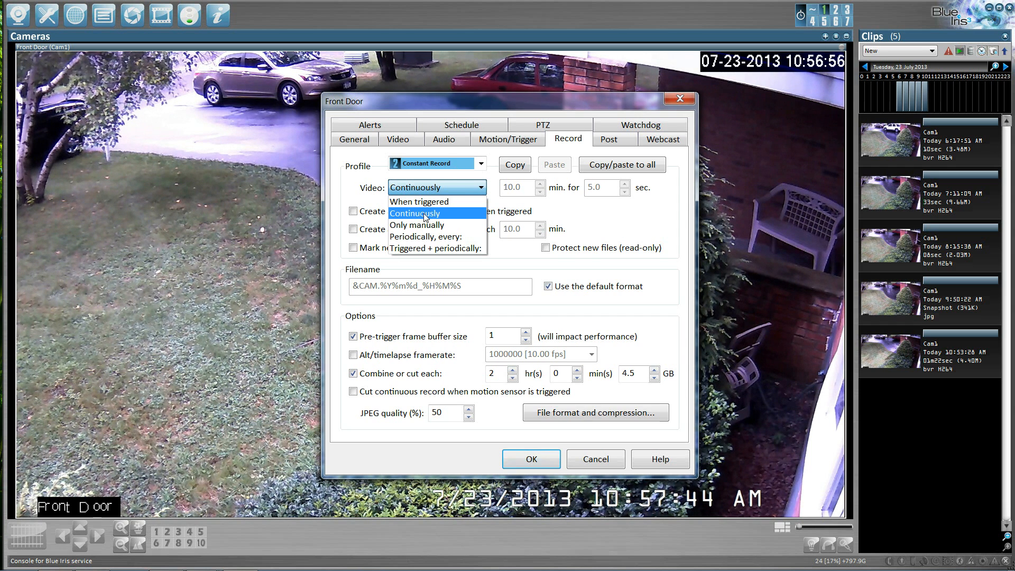
pyautogui.click(355, 184)
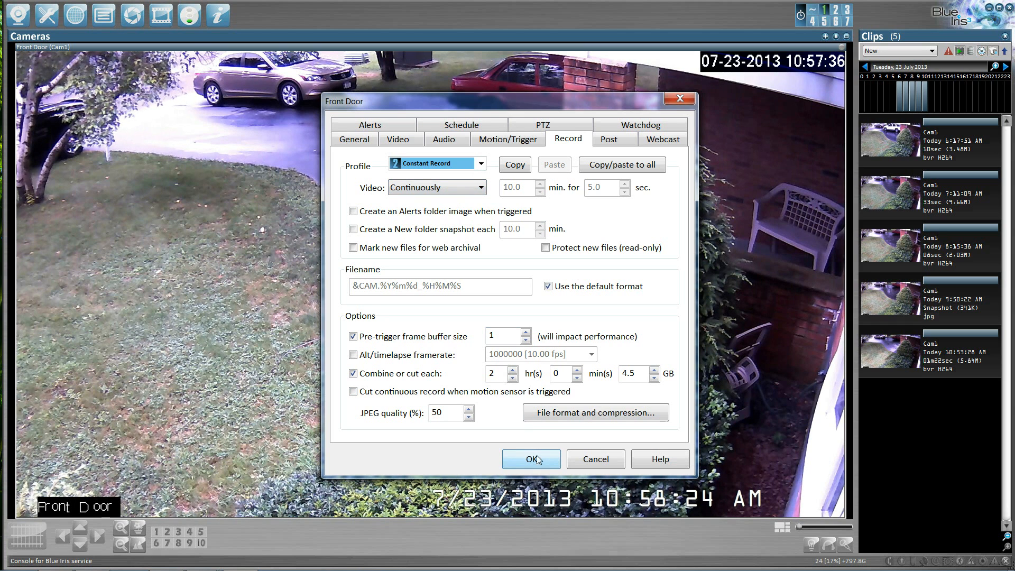
# - Switch back to the Motion Detection profile and apply the camera's record settings
pyautogui.click(481, 164)
pyautogui.click(453, 178)
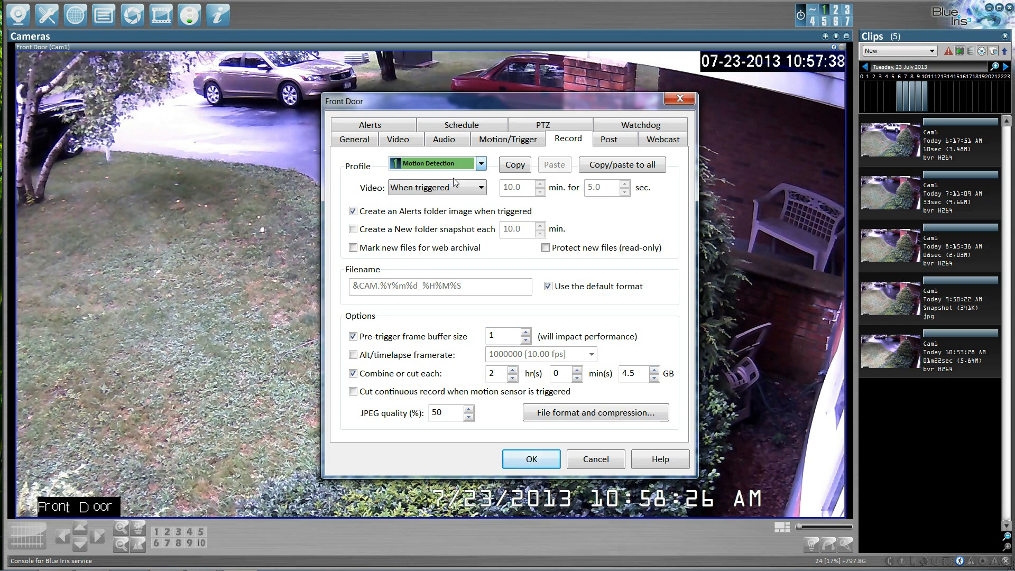
pyautogui.click(545, 460)
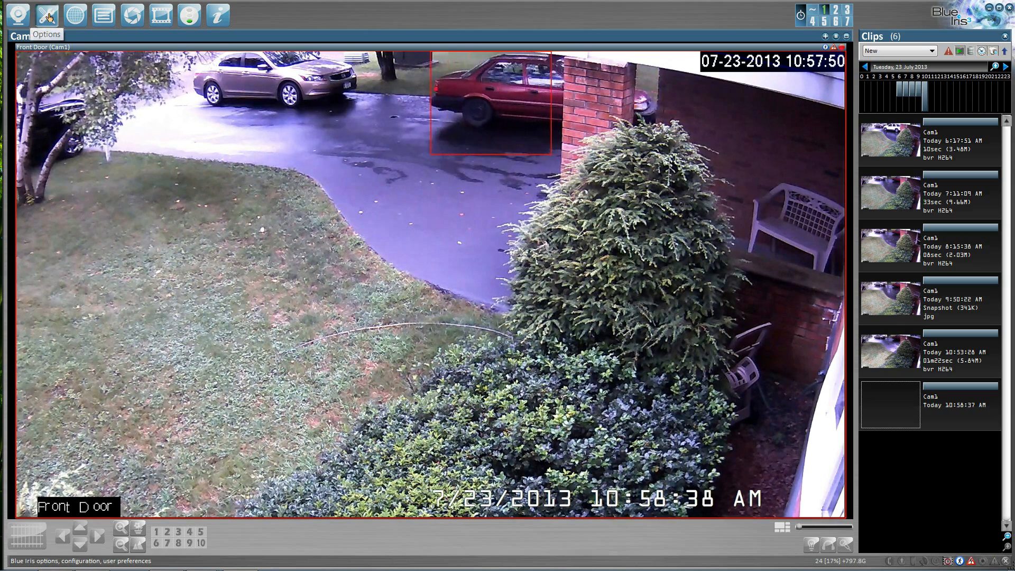
# - Open the options schedule and paint Saturday with the Constant Record profile
pyautogui.click(49, 17)
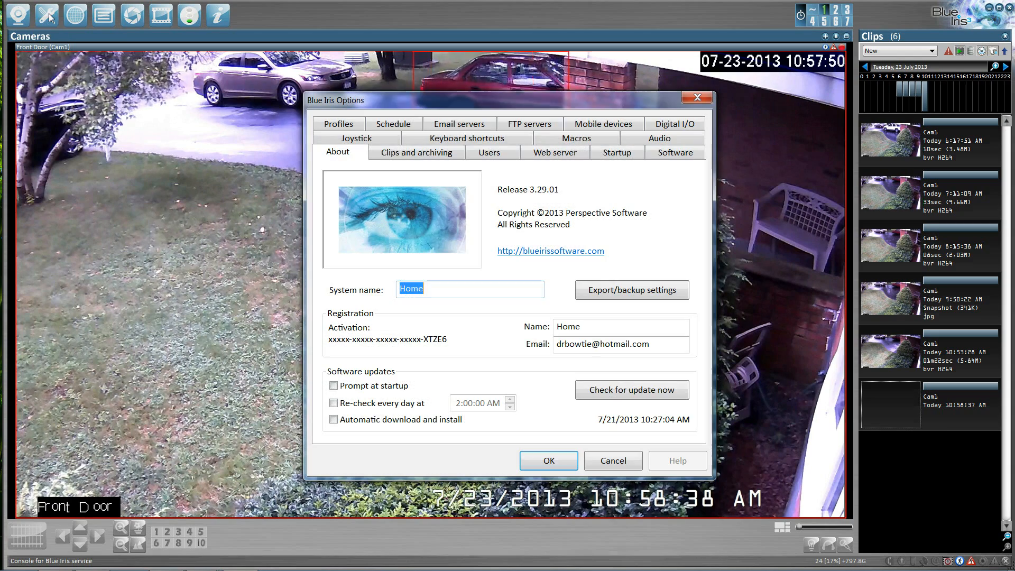
pyautogui.click(338, 125)
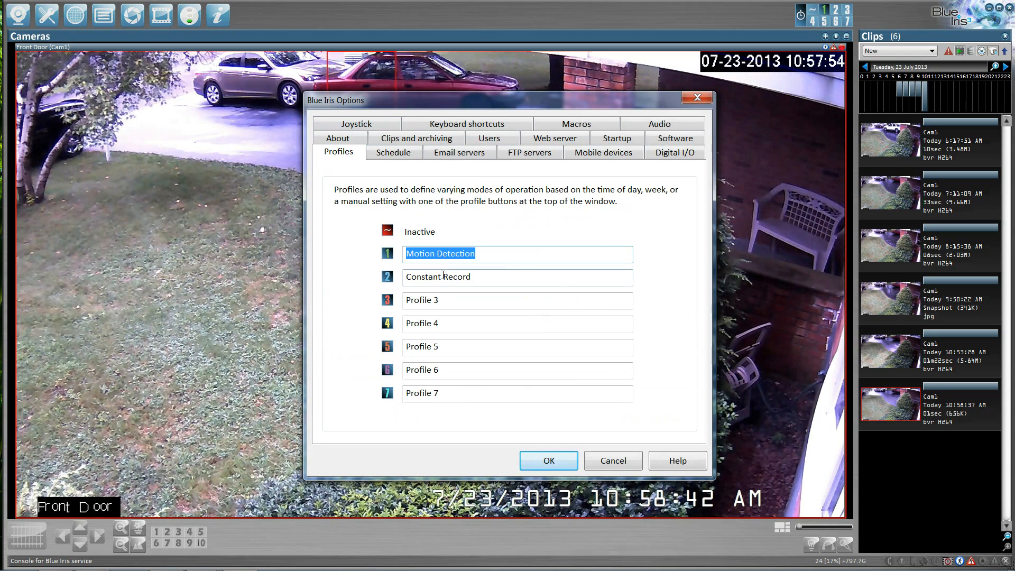
pyautogui.click(395, 153)
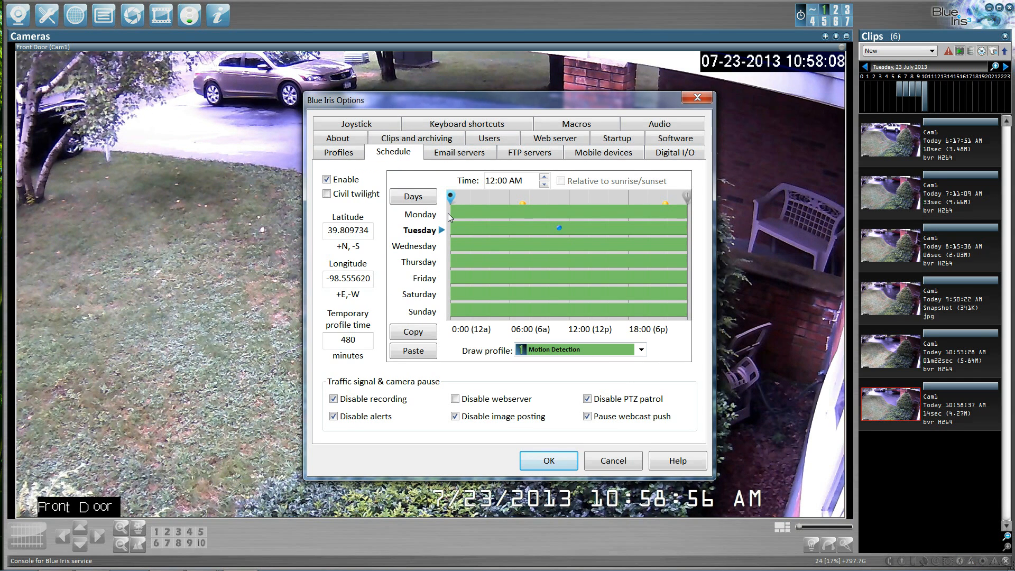
pyautogui.click(642, 350)
pyautogui.click(553, 390)
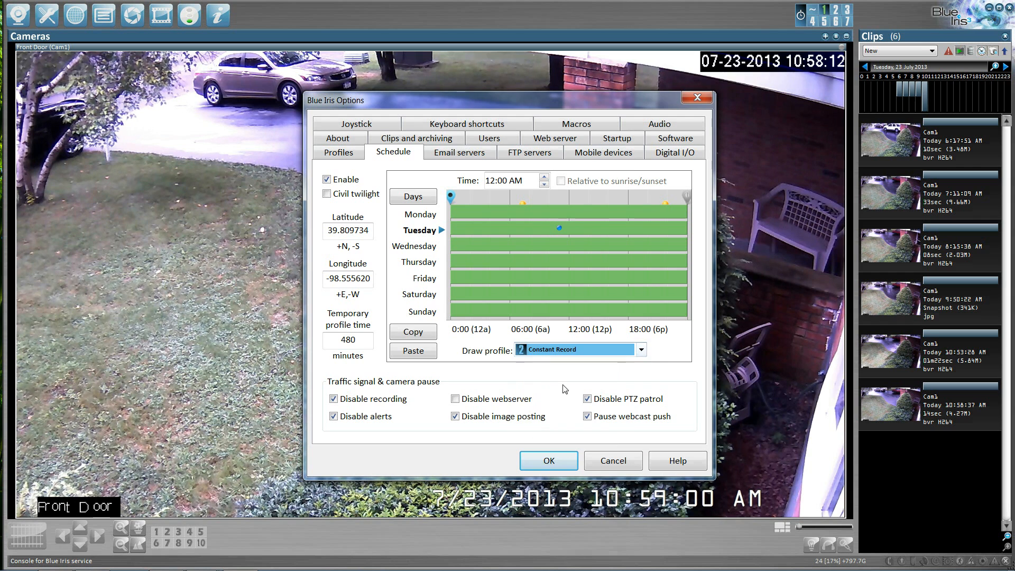
pyautogui.click(519, 292)
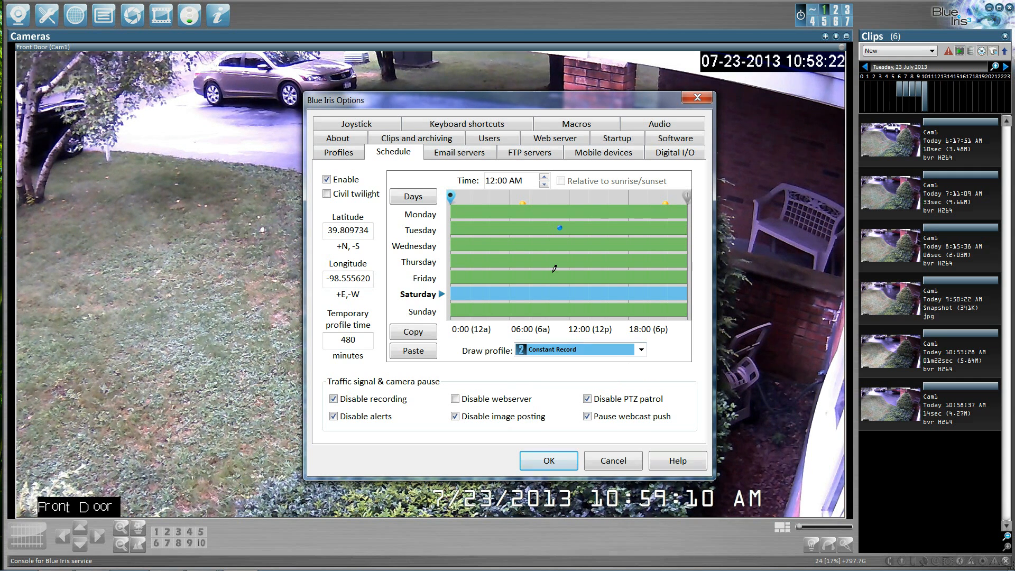
# - Repaint Saturday with the Motion Detection profile
pyautogui.click(642, 350)
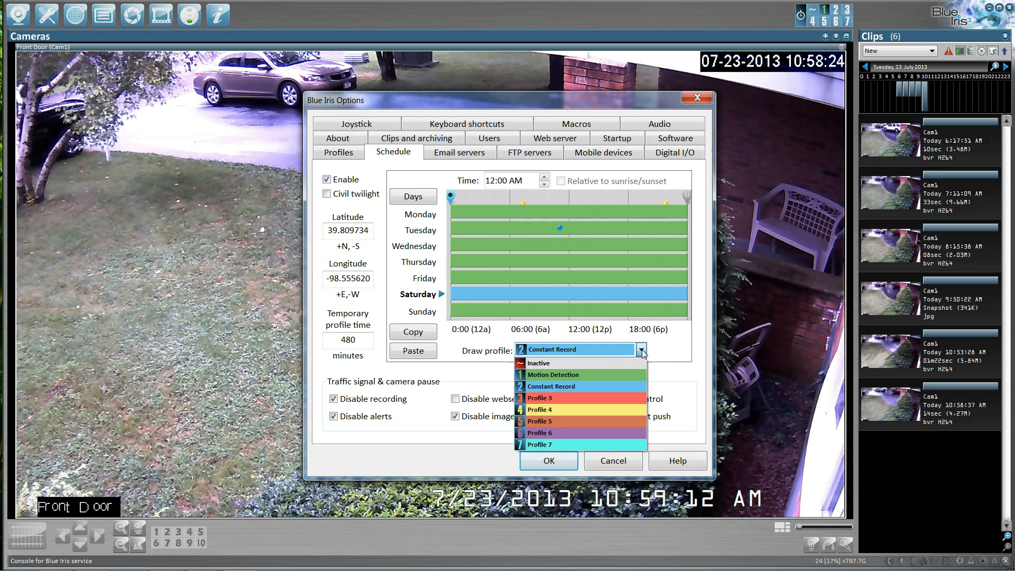
pyautogui.click(575, 377)
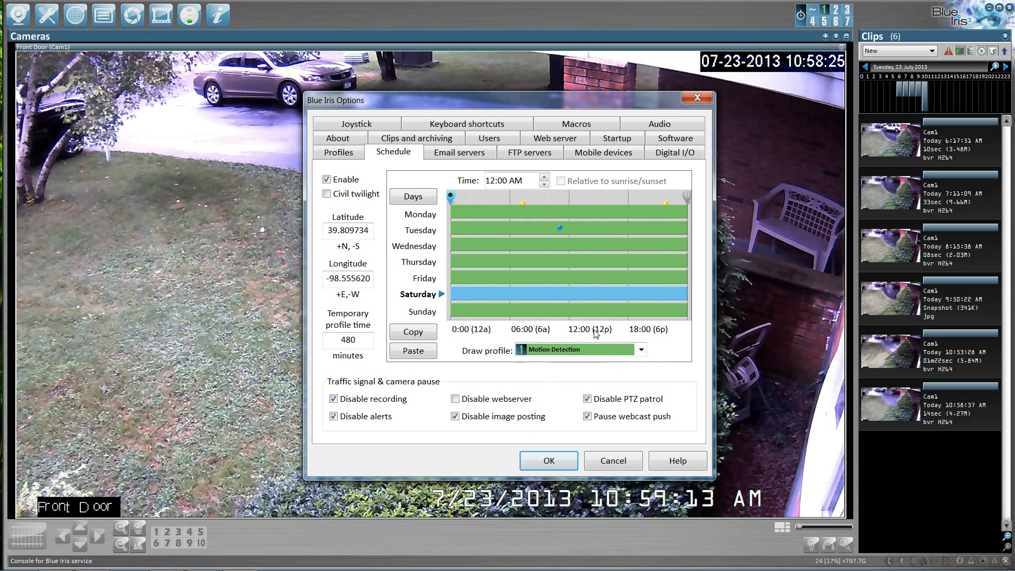
pyautogui.click(595, 292)
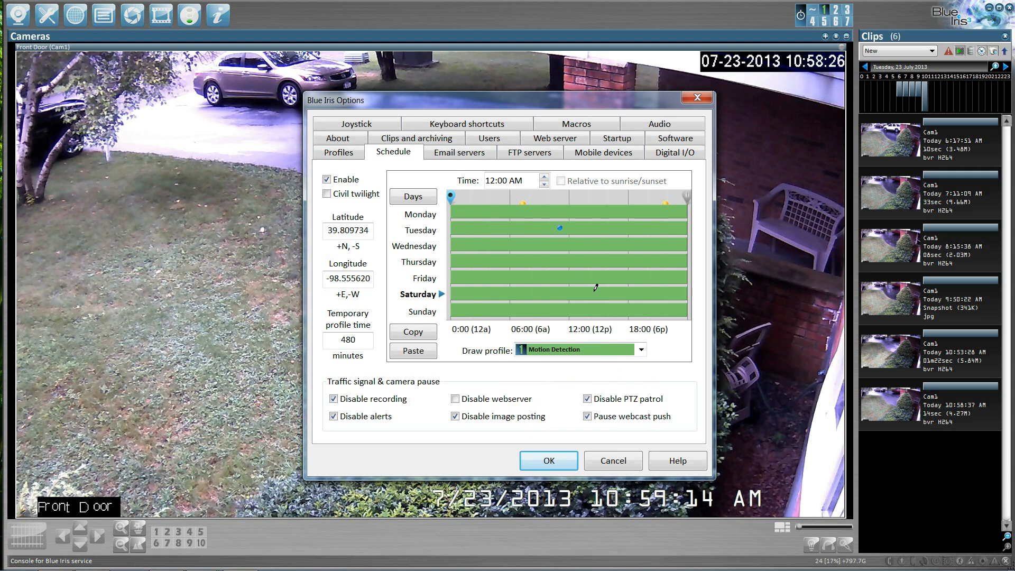
# - Paint Saturday from midnight to about 5 AM with the Constant Record profile
pyautogui.click(642, 351)
pyautogui.click(545, 387)
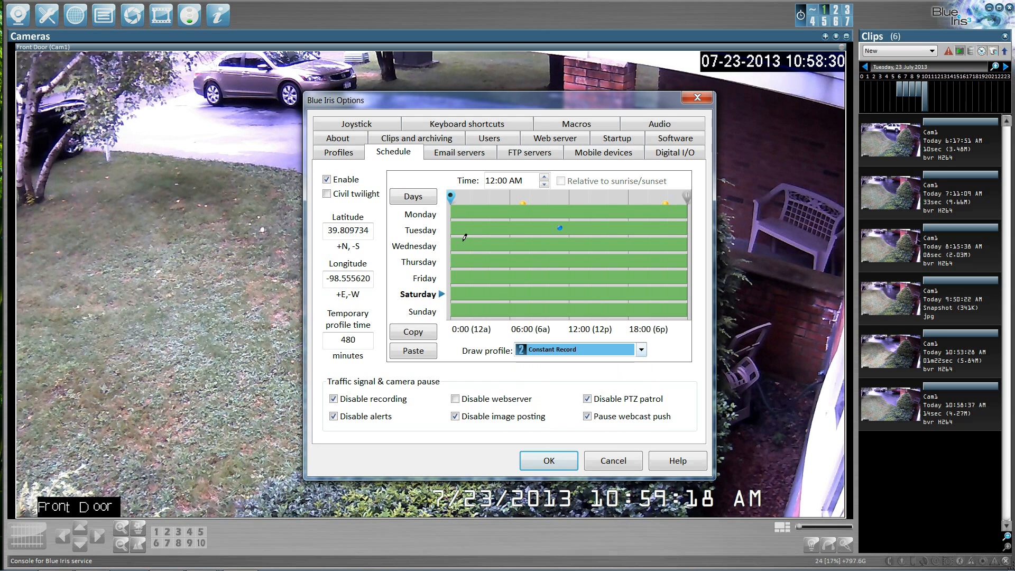
pyautogui.moveTo(452, 294); pyautogui.dragTo(501, 294)
pyautogui.click(467, 297)
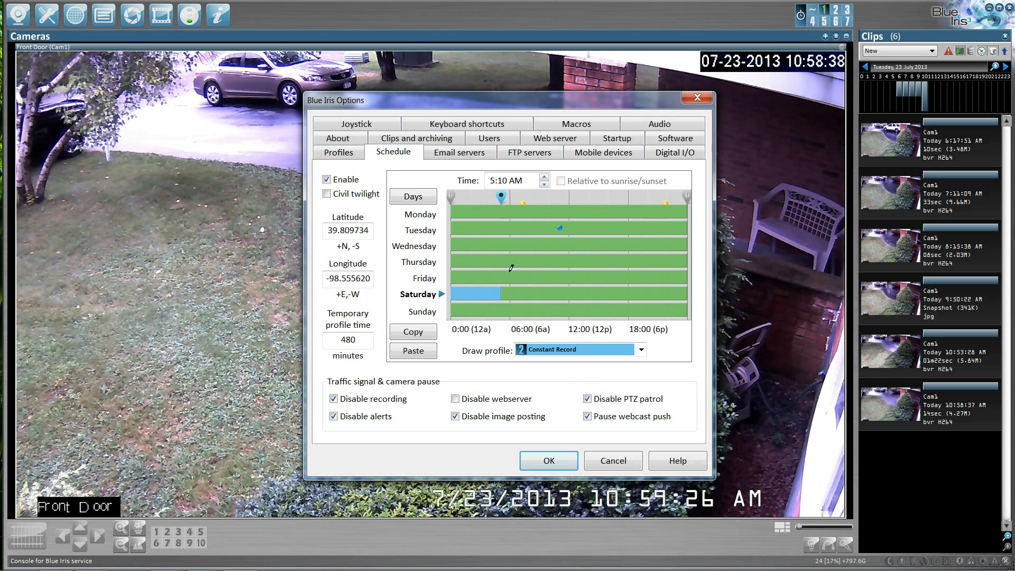
# - Reset the schedule time marker to midnight, set the draw profile to Motion Detection, and save the options
pyautogui.moveTo(502, 197); pyautogui.dragTo(453, 198)
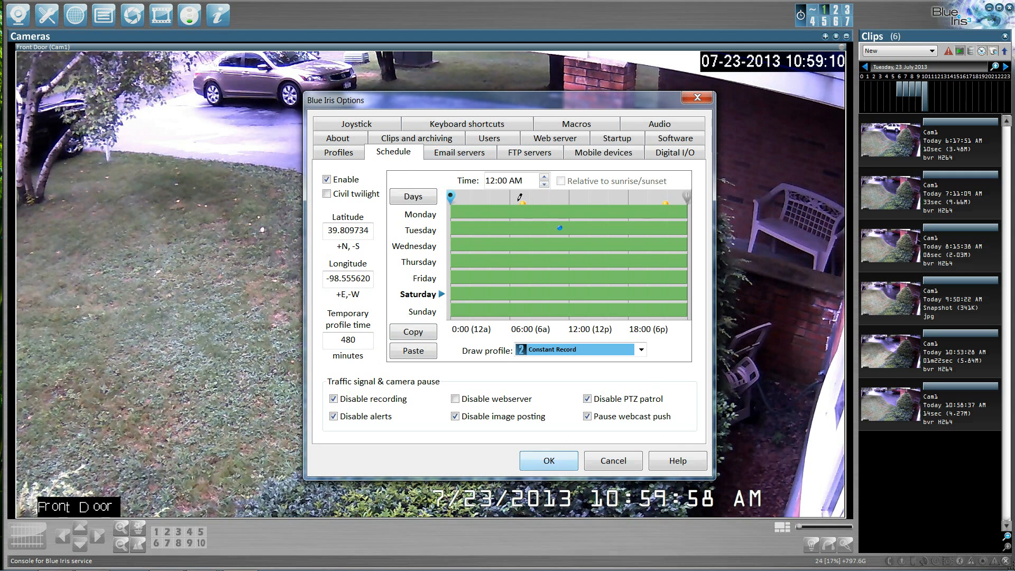
pyautogui.click(632, 350)
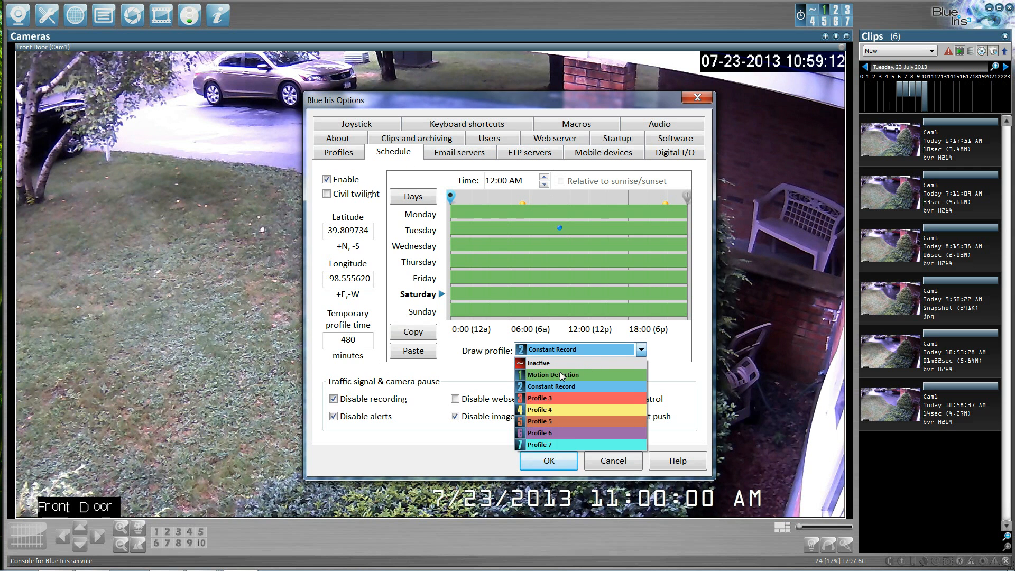
pyautogui.click(560, 372)
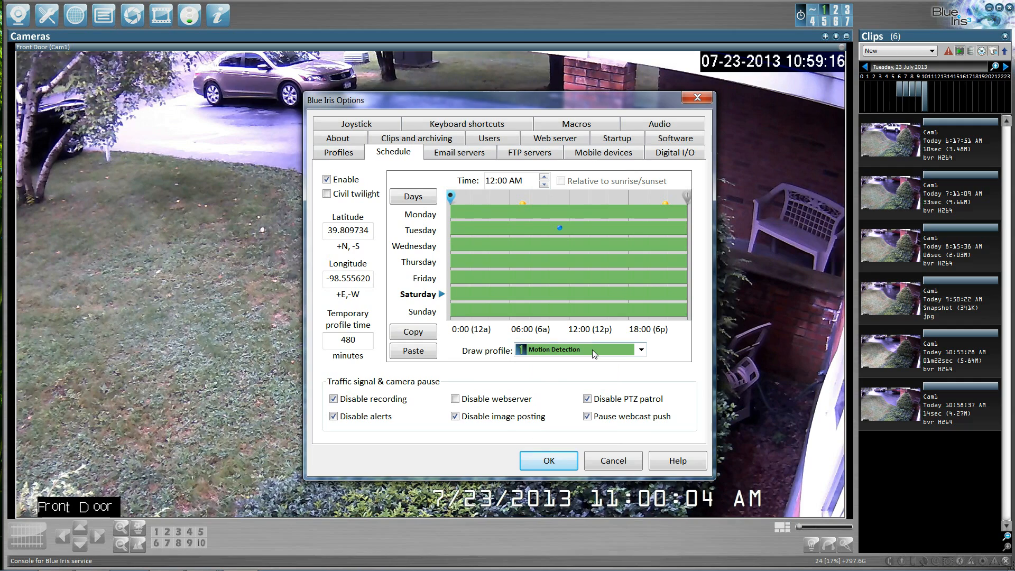
pyautogui.click(550, 461)
# - Set the camera's Motion Detection profile video recording to When triggered and save the camera settings
pyautogui.click(15, 15)
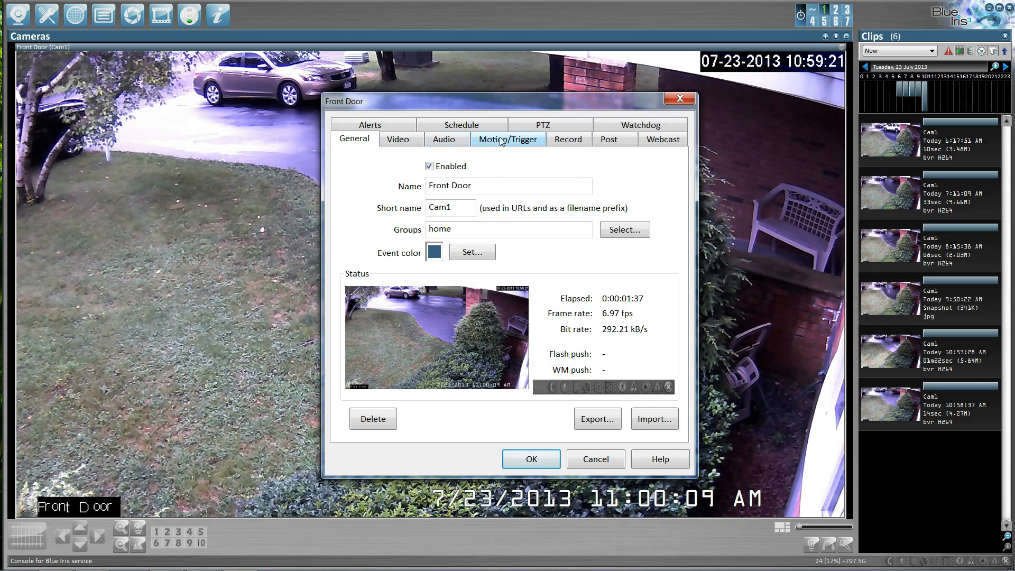
pyautogui.click(567, 140)
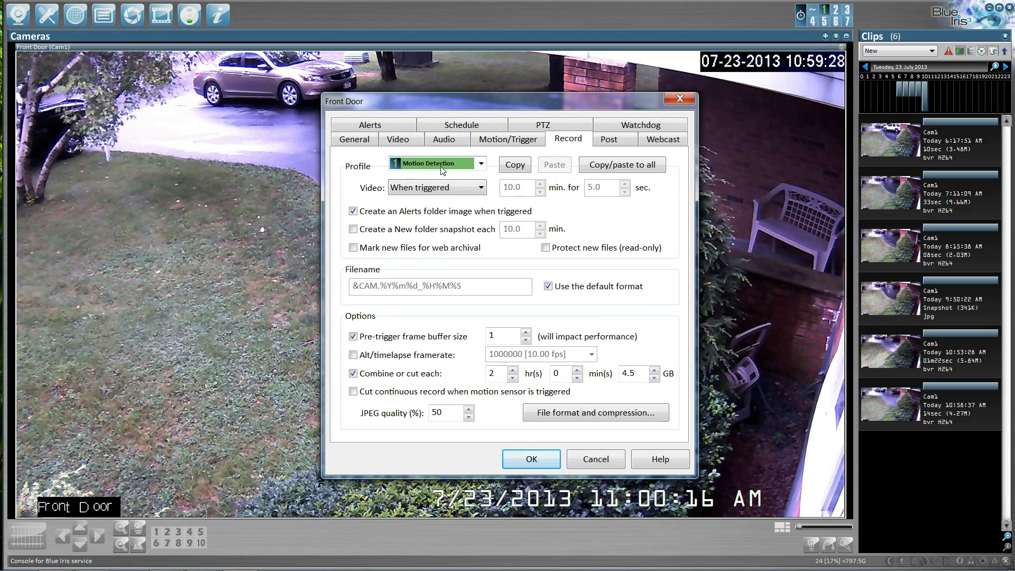
pyautogui.click(482, 188)
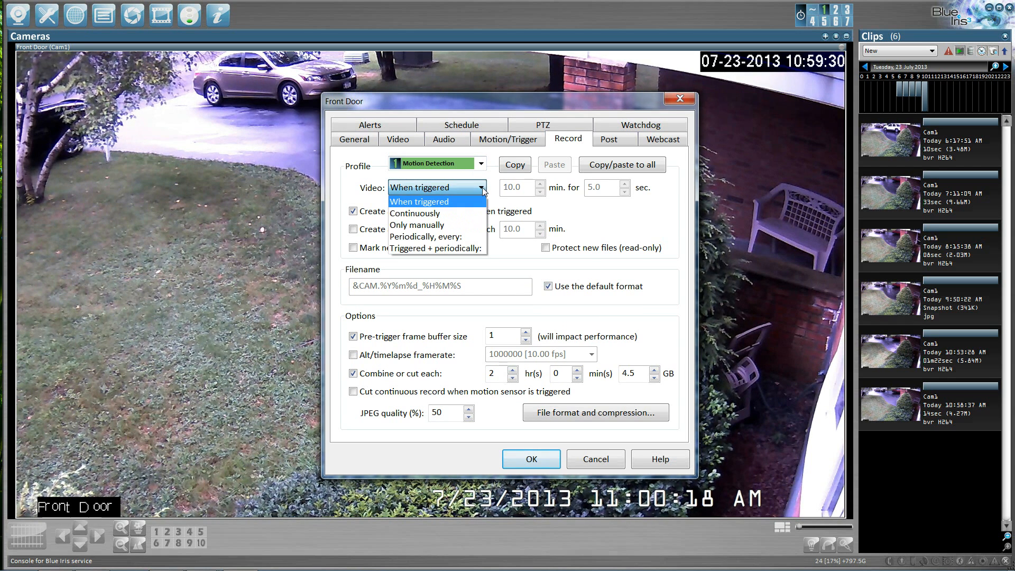
pyautogui.click(442, 203)
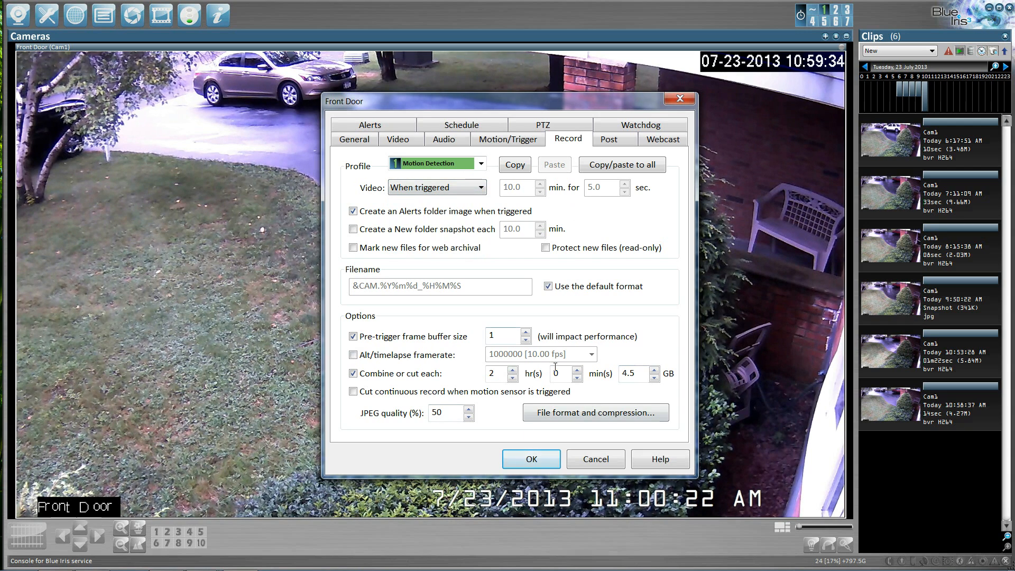
pyautogui.click(554, 460)
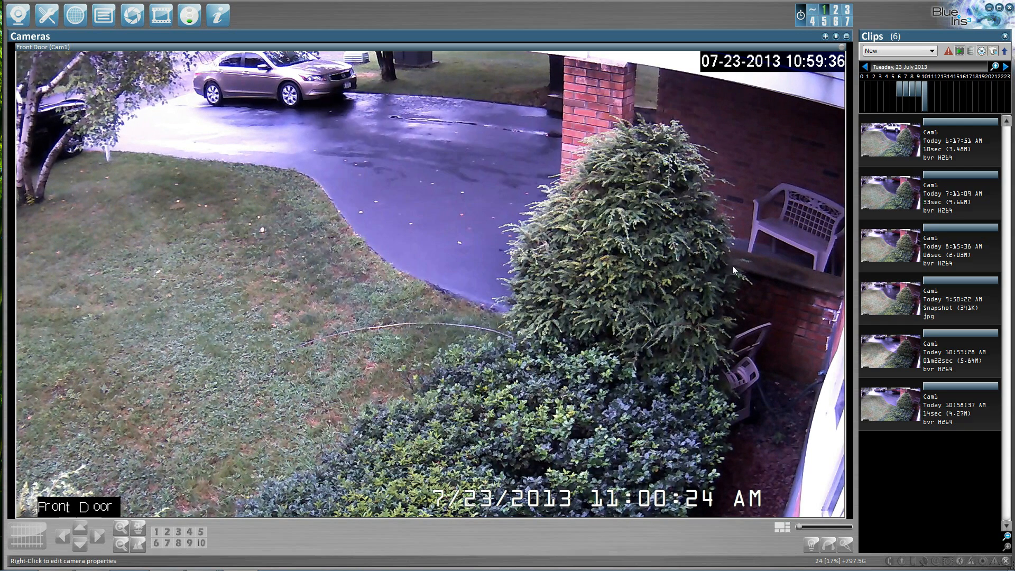